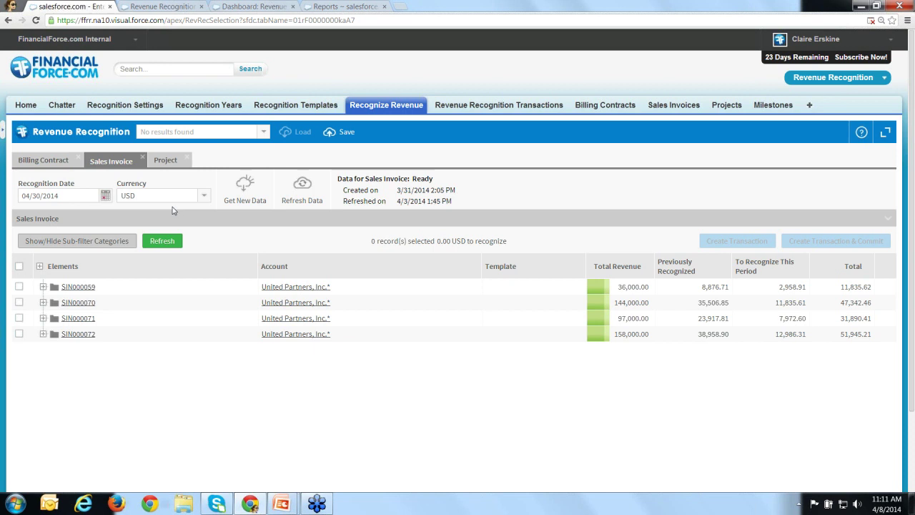
Step: Look over the Sales Invoice filter options and the line items of all the listed sales invoices
left_click(887, 220)
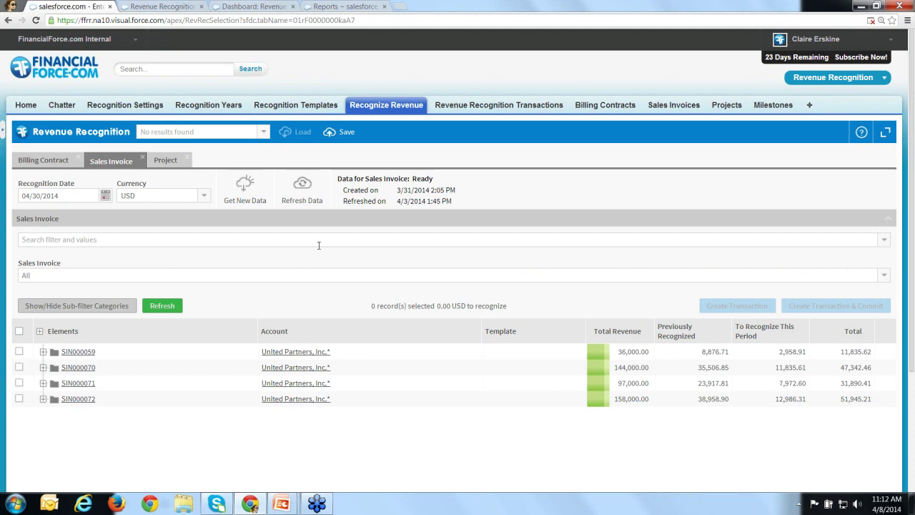
left_click(889, 222)
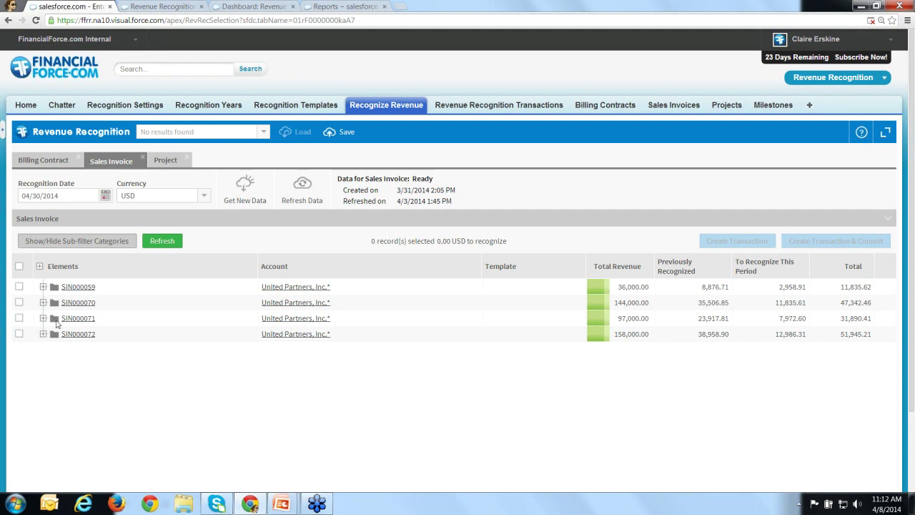
left_click(41, 266)
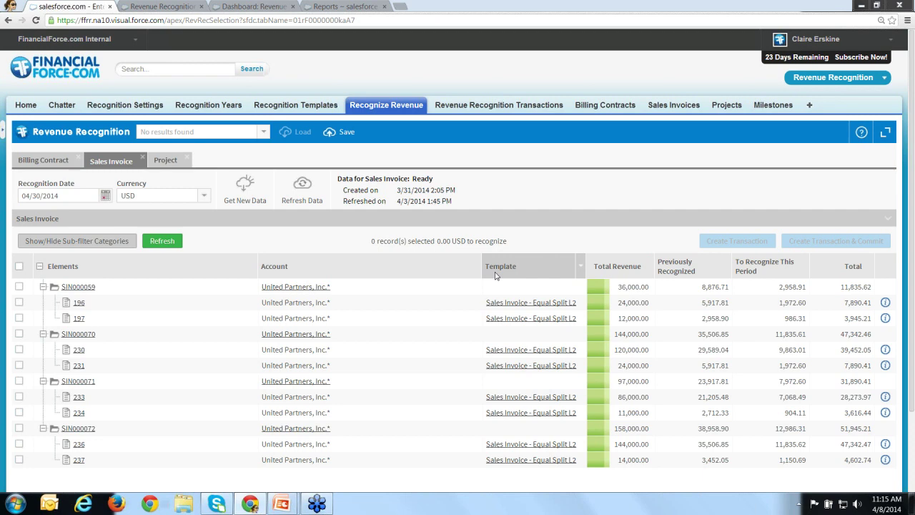
left_click(39, 267)
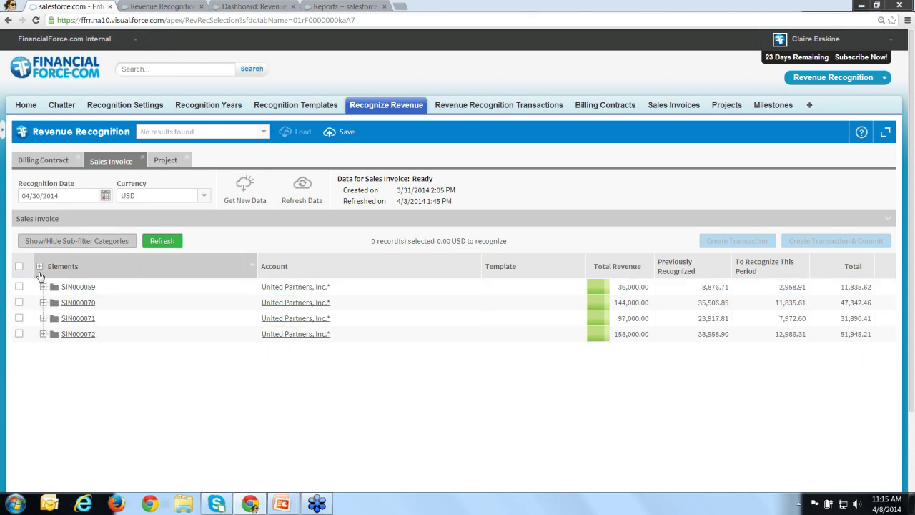
Step: Expand sales invoice SIN000072, examine the details and transaction history of line 236, and close the detail view
left_click(44, 335)
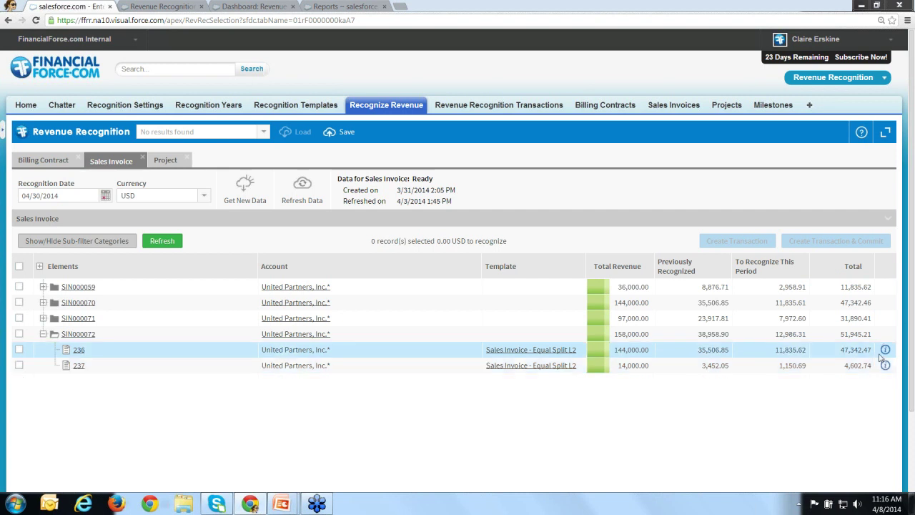
mouse_move(887, 352)
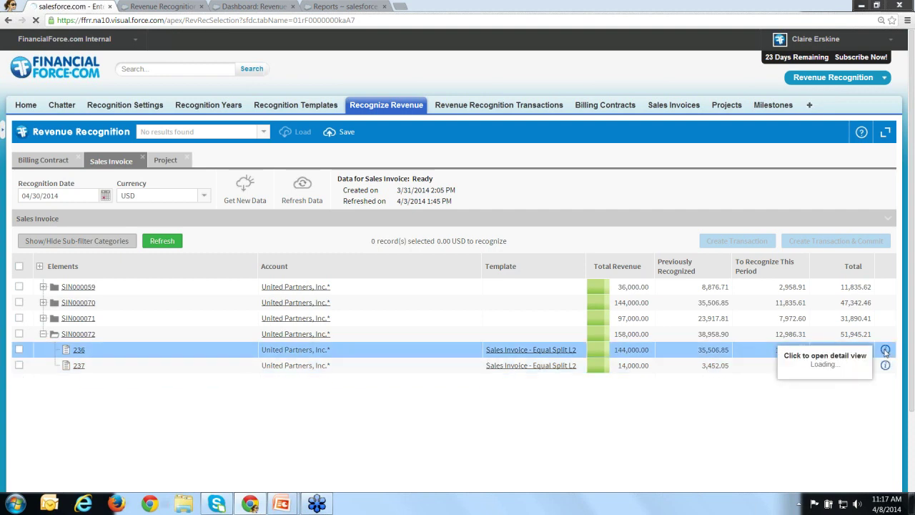
left_click(884, 350)
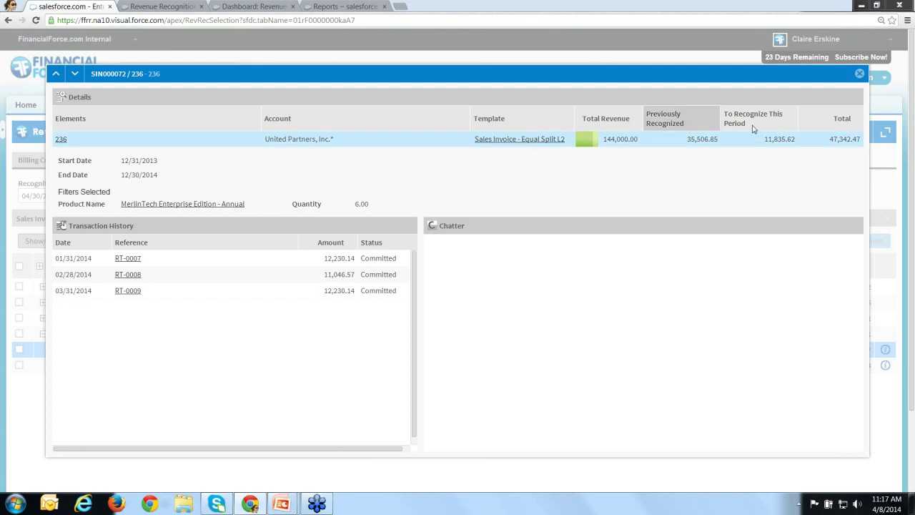
left_click(860, 74)
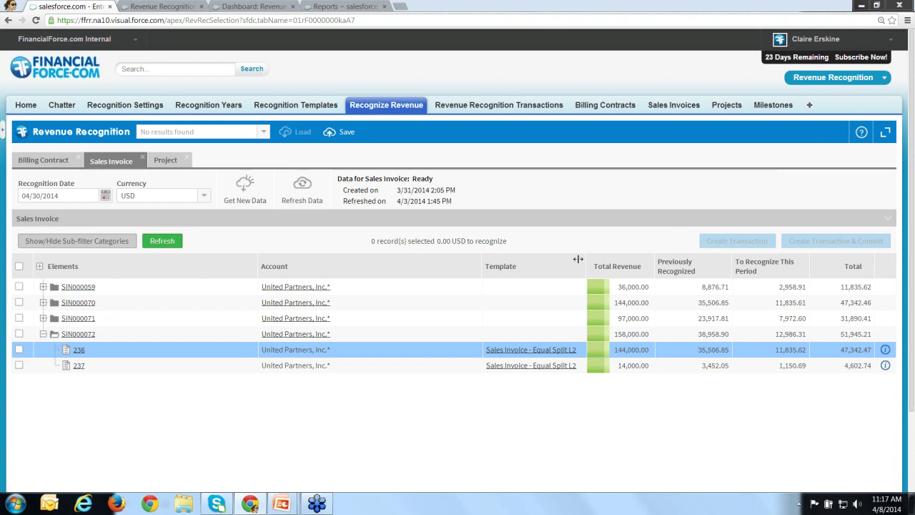
Step: Try selecting sales invoice SIN000072 with both its lines for recognition, clearing the selection and collapsing the invoice again
left_click(19, 334)
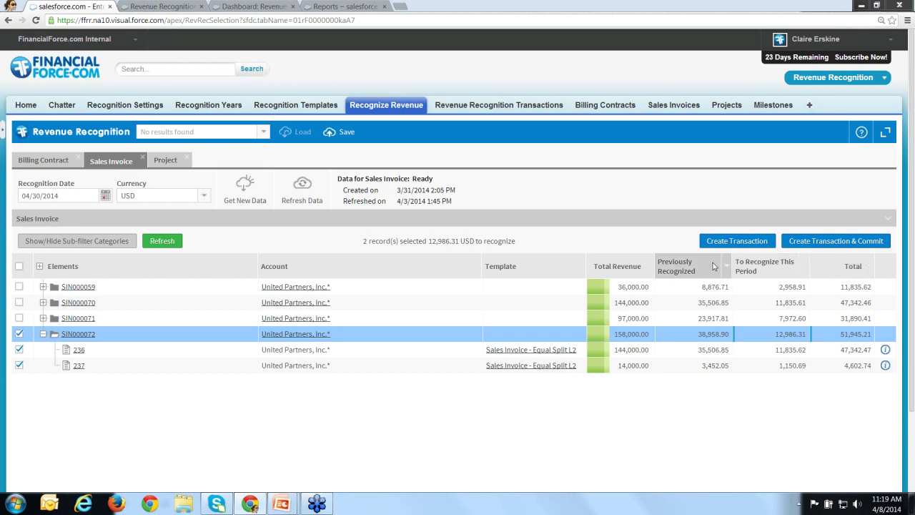
left_click(19, 334)
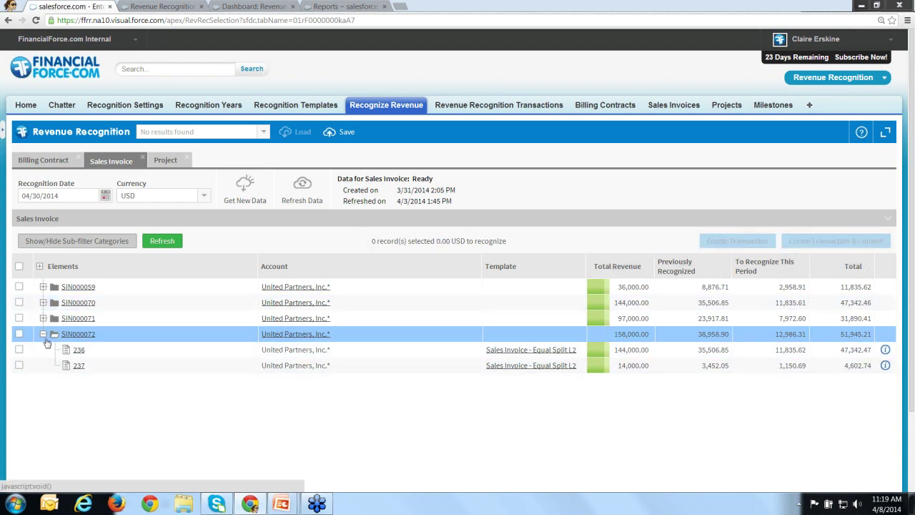
left_click(43, 334)
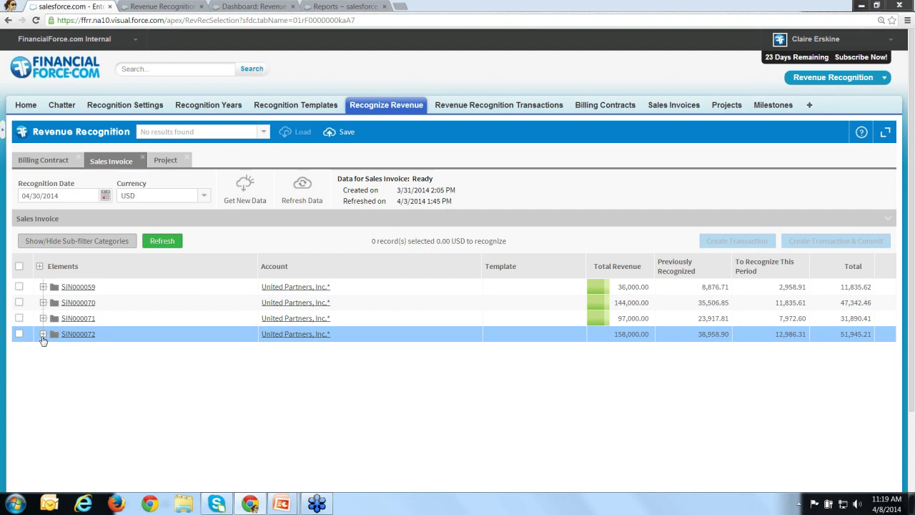
Step: Open sales invoice SIN000072 in a new browser tab and preview its sales invoice line items
right_click(98, 341)
left_click(97, 343)
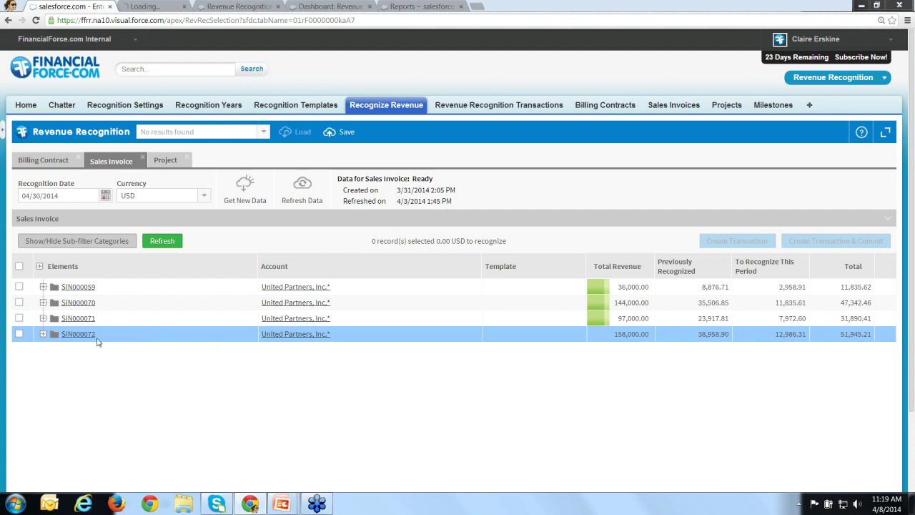
left_click(176, 7)
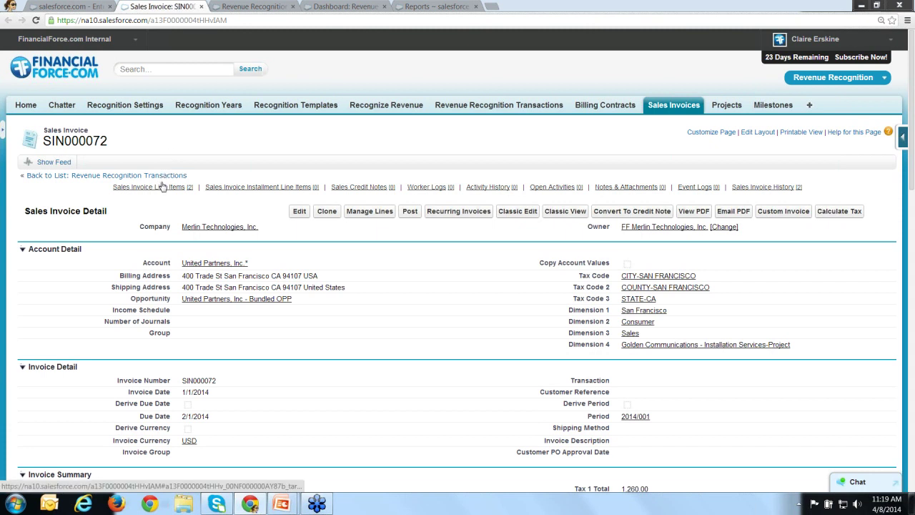
mouse_move(163, 188)
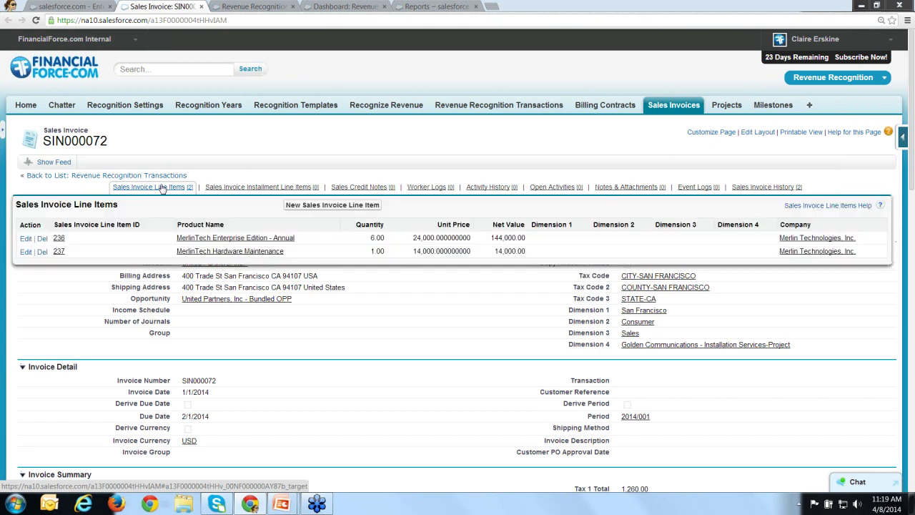
Step: Open line item 236, examine its Template and Include In Rev Rec fields, and close the record's browser tab
left_click(58, 238)
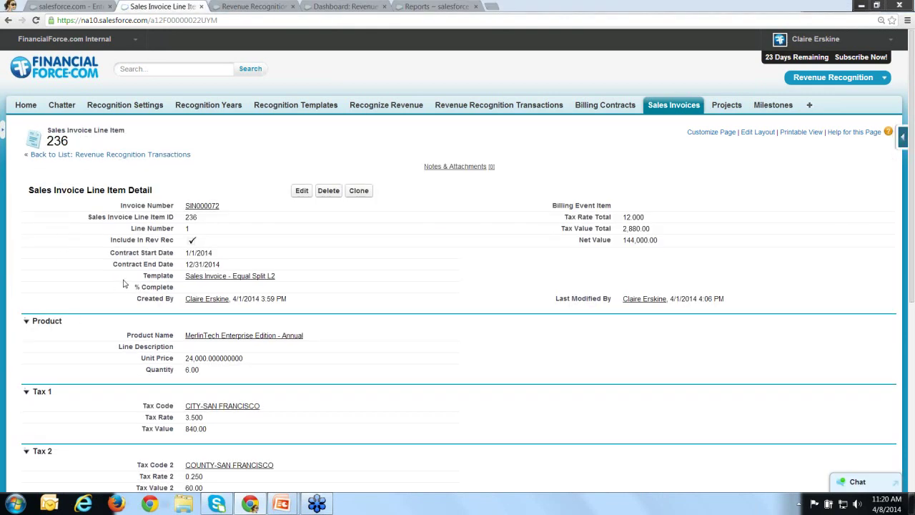
left_click_drag(142, 276, 175, 276)
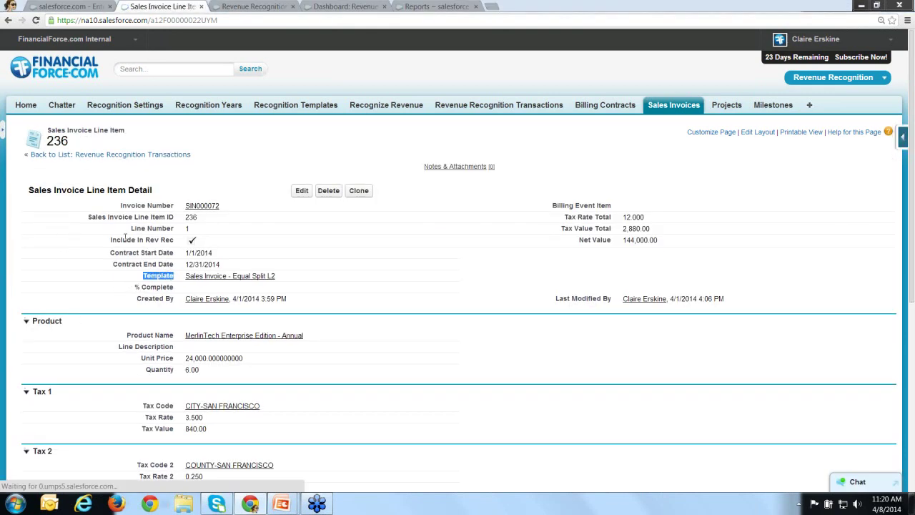
left_click_drag(111, 240, 172, 239)
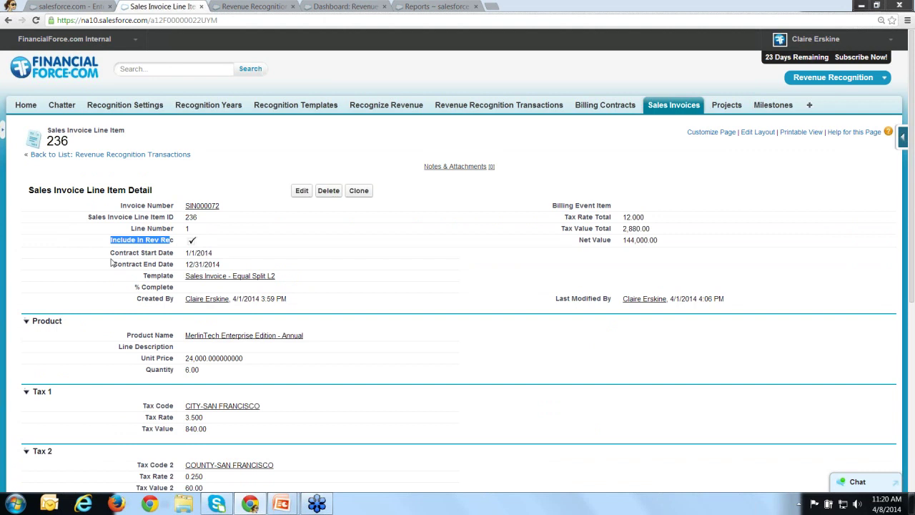
left_click(201, 6)
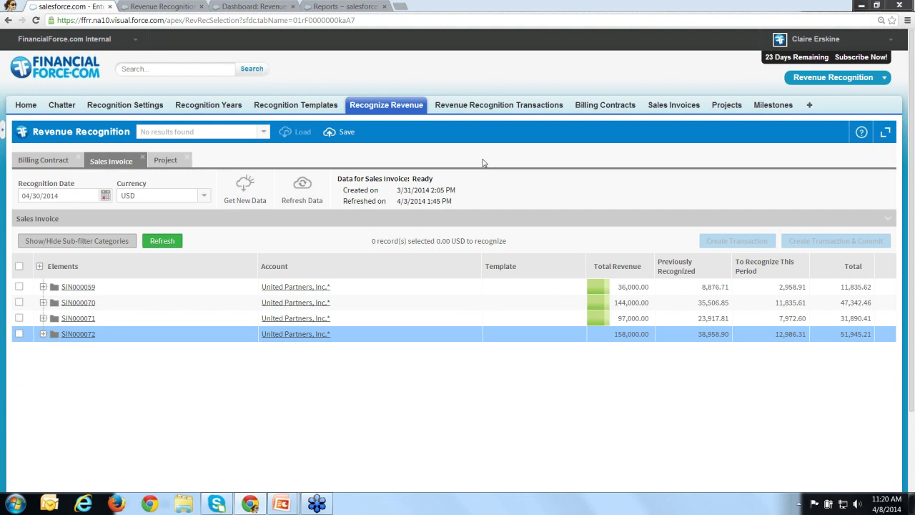
Step: Reopen sales invoice SIN000072 in a new browser tab, examine its Chatter feed, and close that tab
right_click(74, 339)
left_click(100, 343)
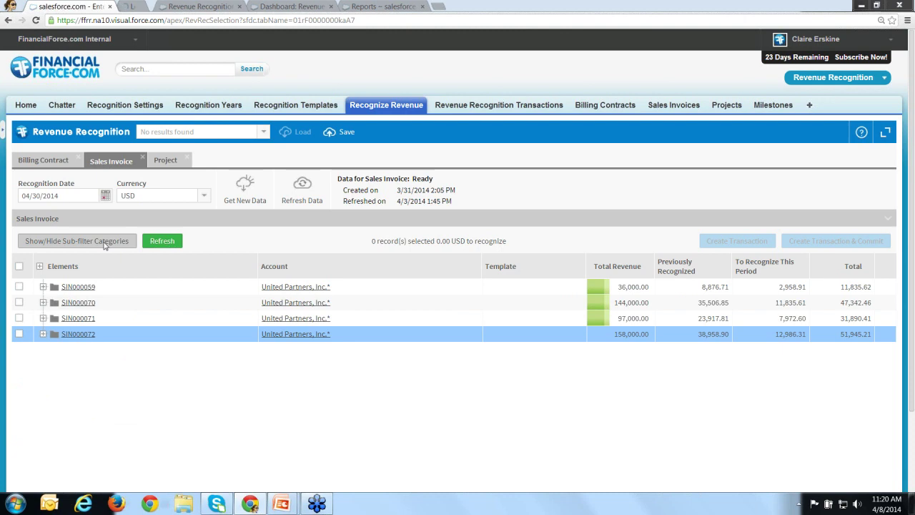
key("ctrl+Tab")
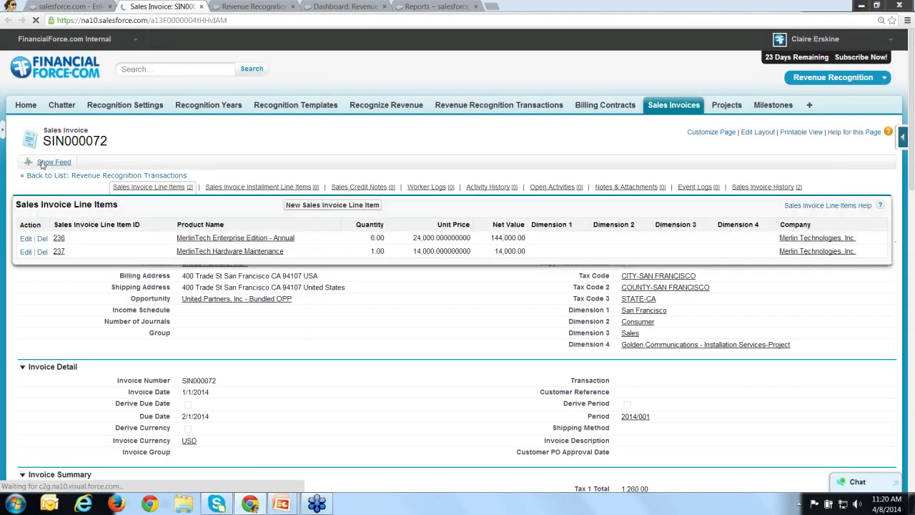
left_click(43, 163)
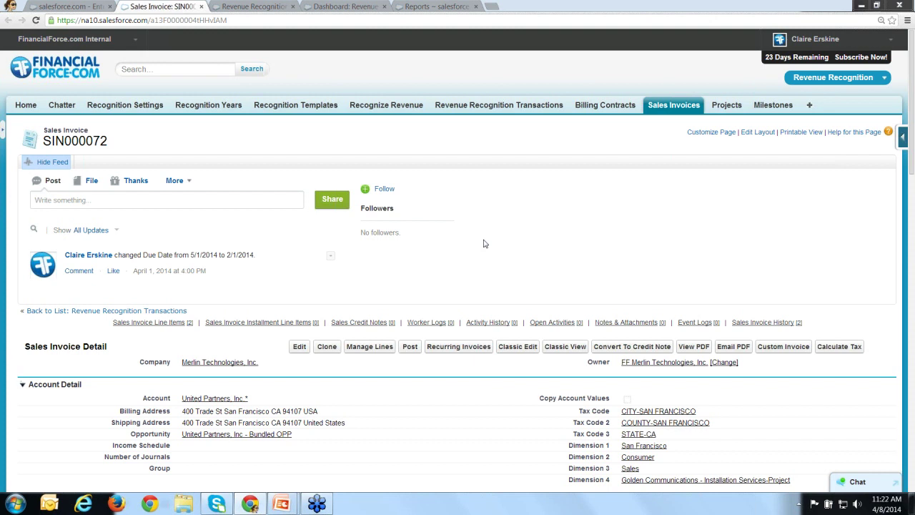
left_click(202, 6)
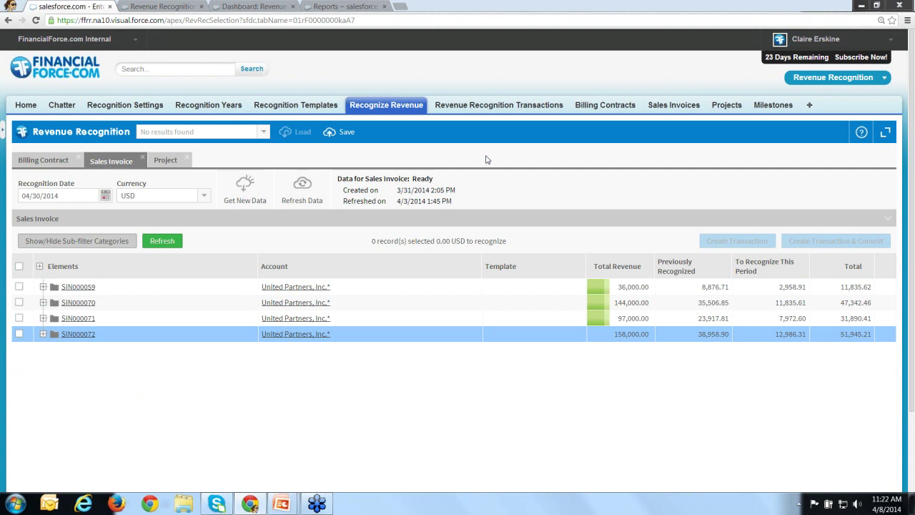
Step: Show the project revenue data and open the detail view of the *United Partners - Phase 1 Deployment* project
left_click(166, 161)
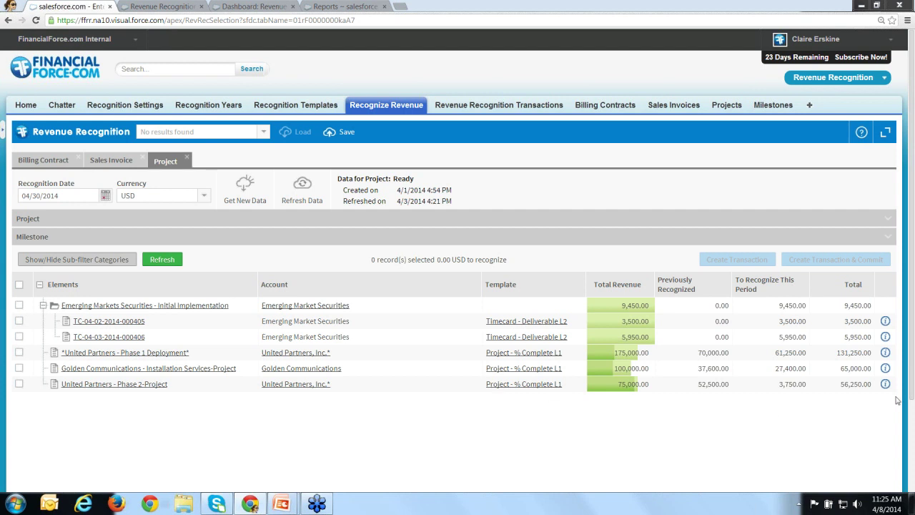
mouse_move(885, 353)
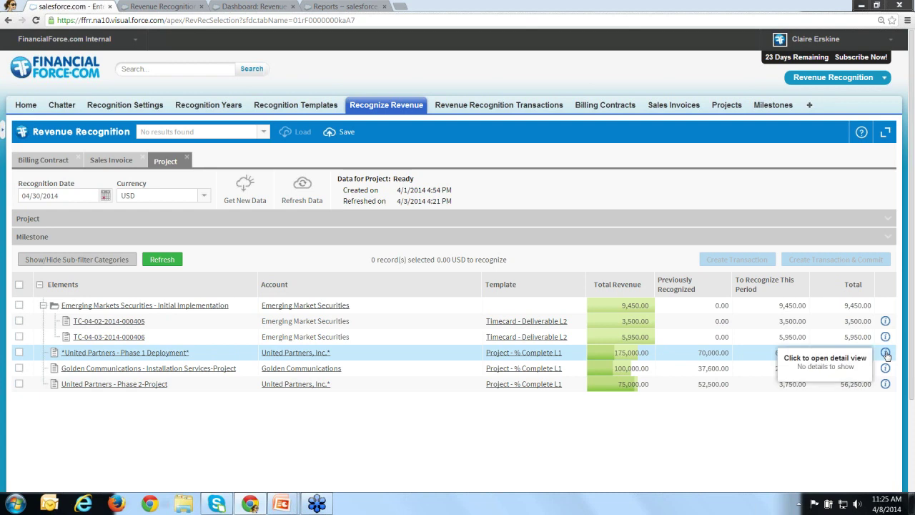
mouse_move(885, 322)
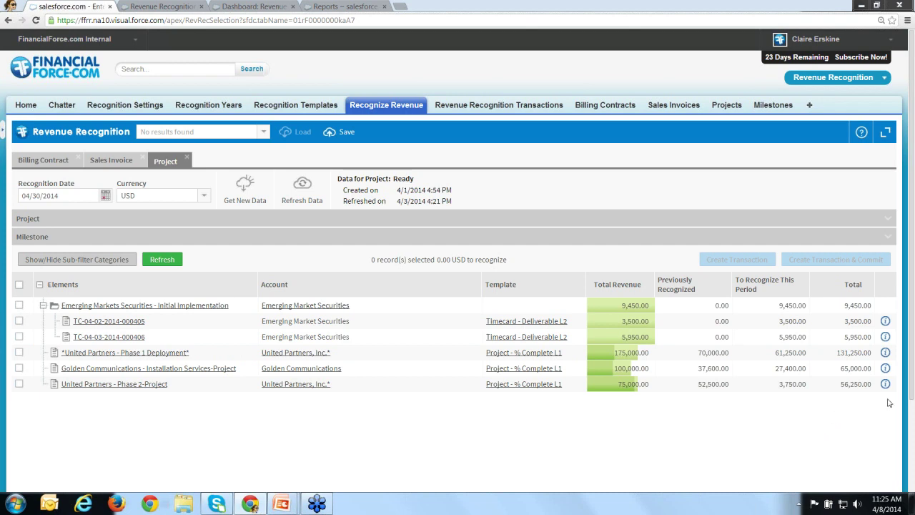
left_click(884, 353)
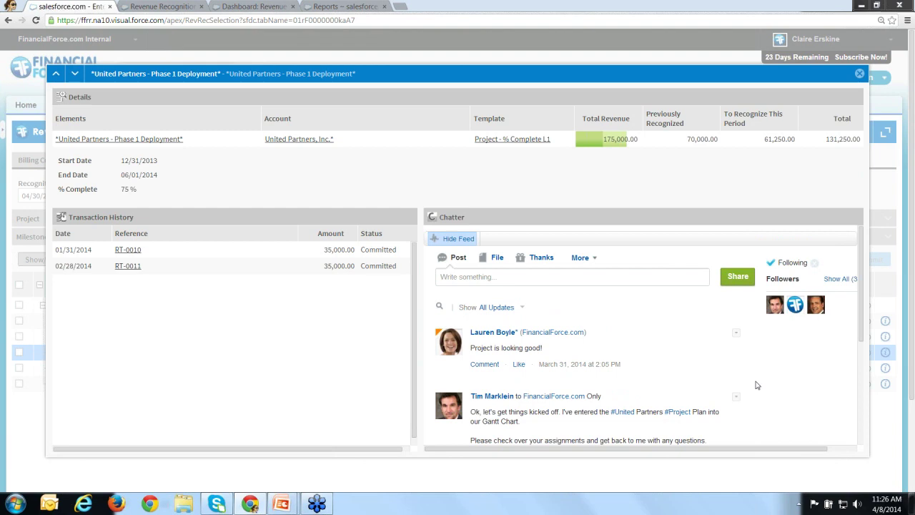
Step: Read the project's Chatter feed through to the kick-off documentation comment, and close the detail view
scroll(756, 384, "down", 2)
scroll(756, 383, "up", 2)
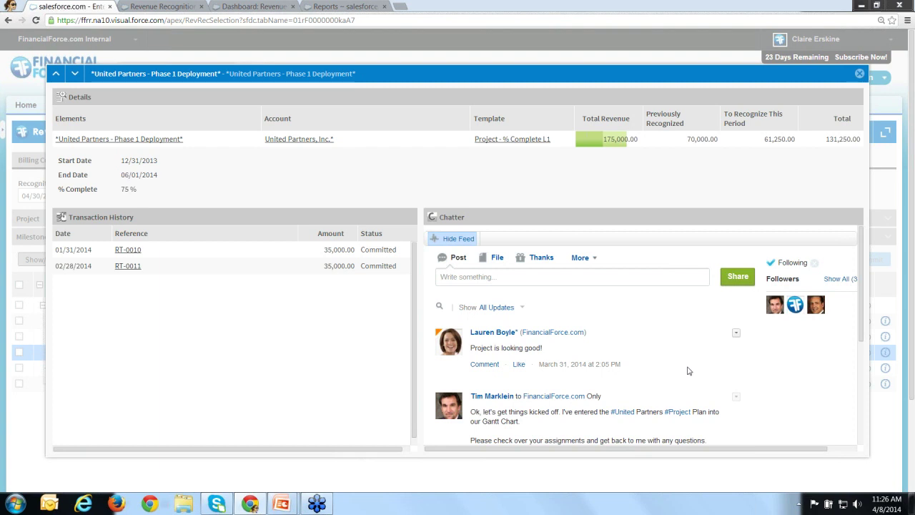
scroll(688, 370, "down", 3)
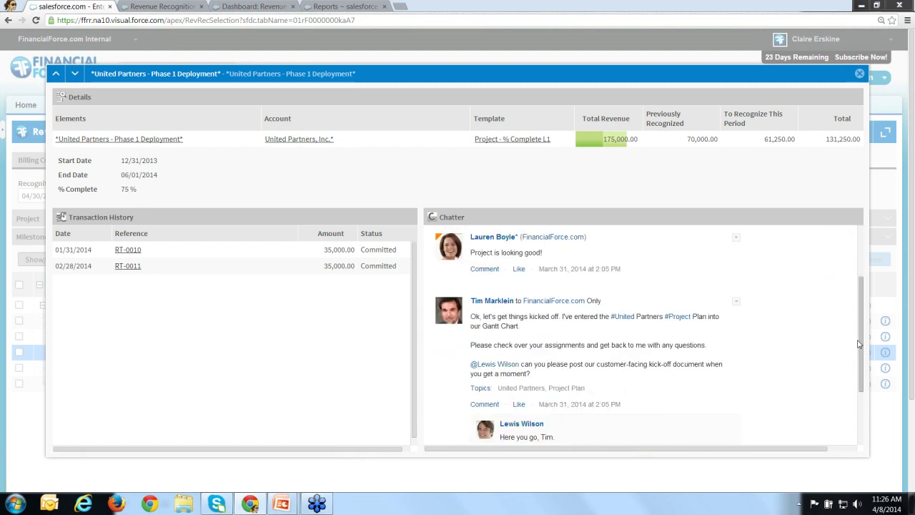
scroll(821, 337, "down", 2)
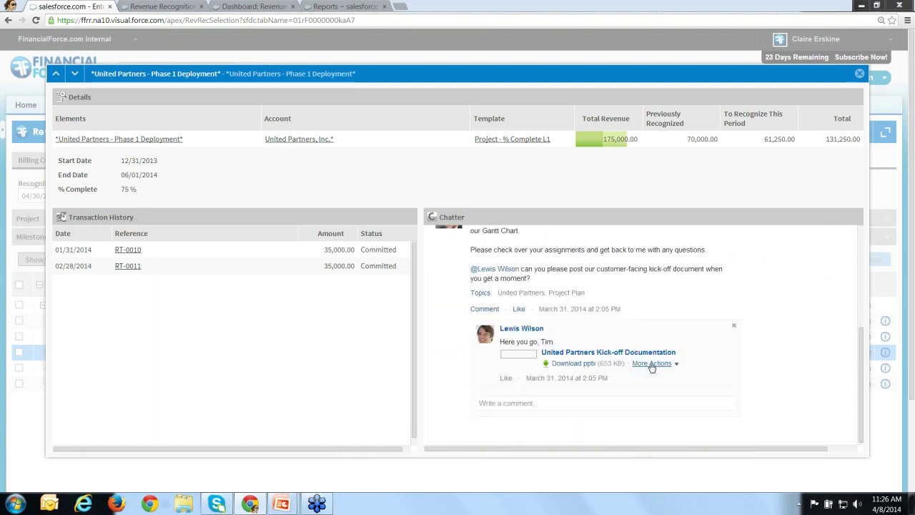
scroll(769, 334, "up", 5)
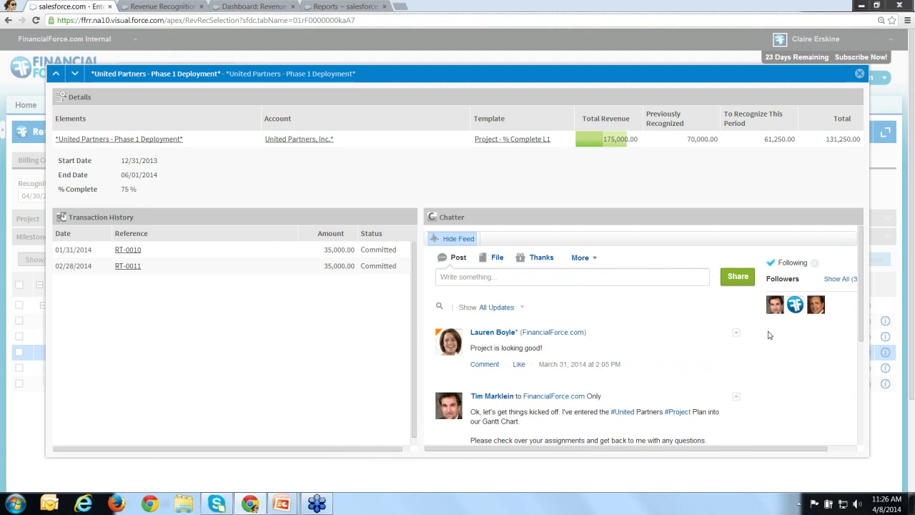
left_click(859, 75)
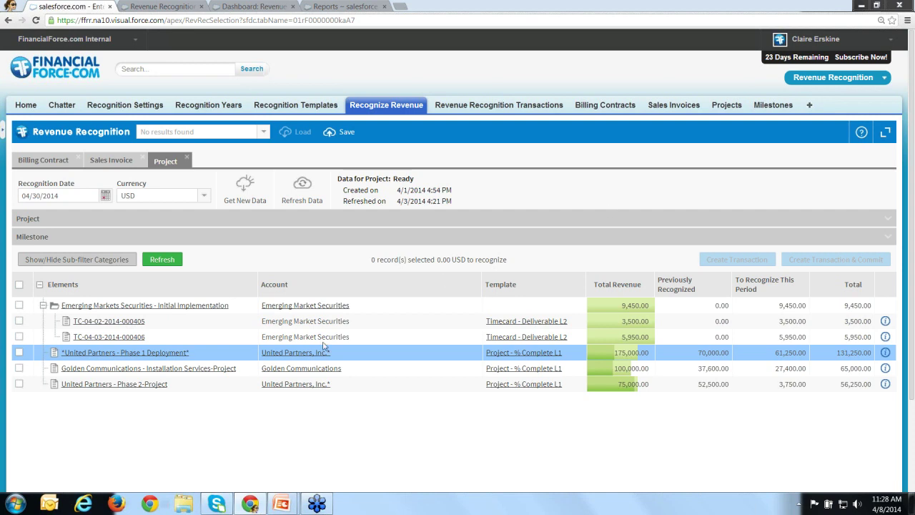
Step: Open the *United Partners - Phase 1 Deployment* project record in a new browser tab and examine its Project Detail section
right_click(142, 355)
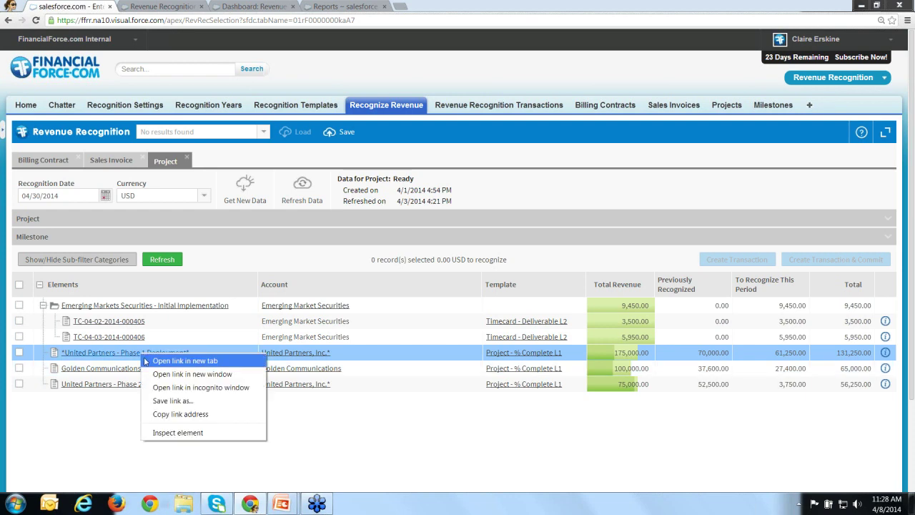
left_click(147, 360)
left_click(163, 6)
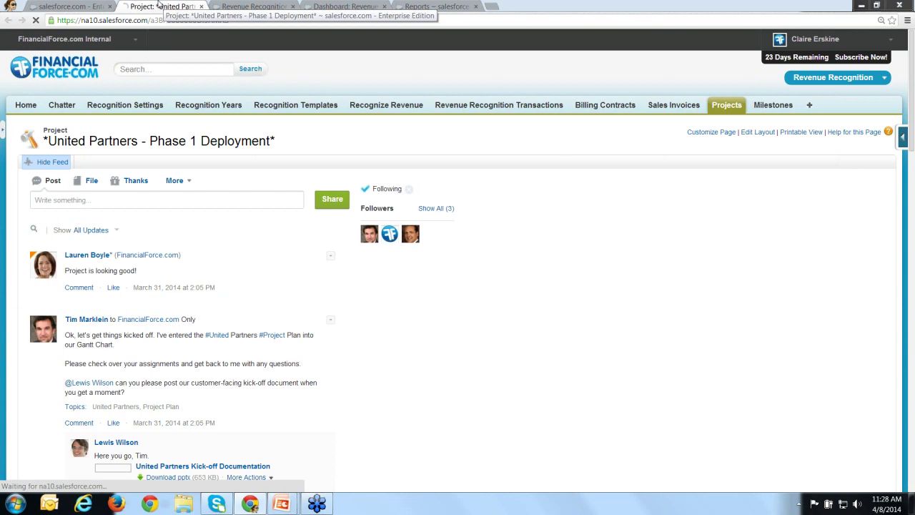
scroll(740, 222, "down", 5)
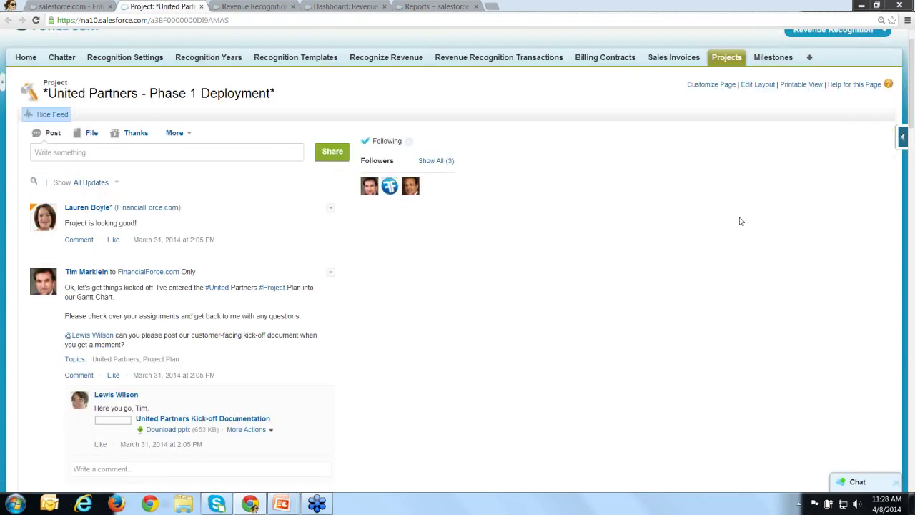
scroll(741, 222, "down", 4)
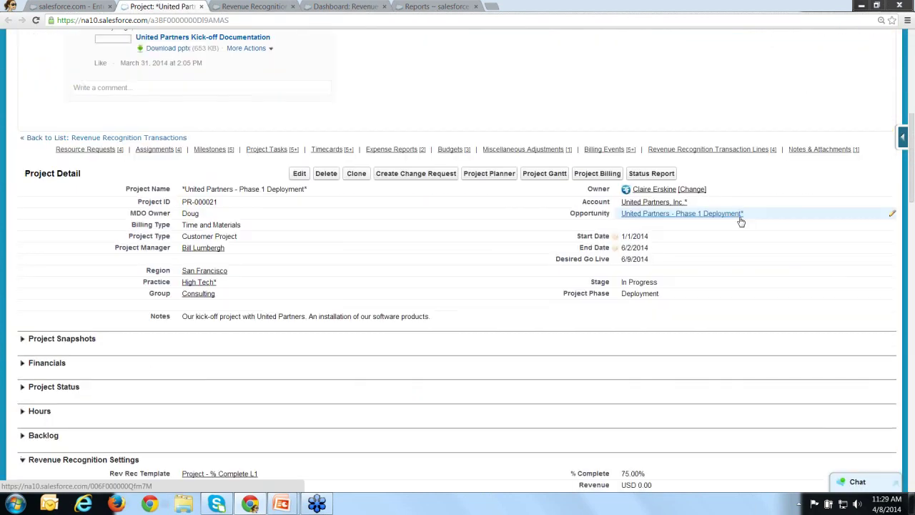
Step: Examine the *United Partners - Phase 1 Deployment* project's Revenue Recognition Settings, recheck its Chatter feed, and return to the Project Detail section
scroll(757, 238, "down", 1)
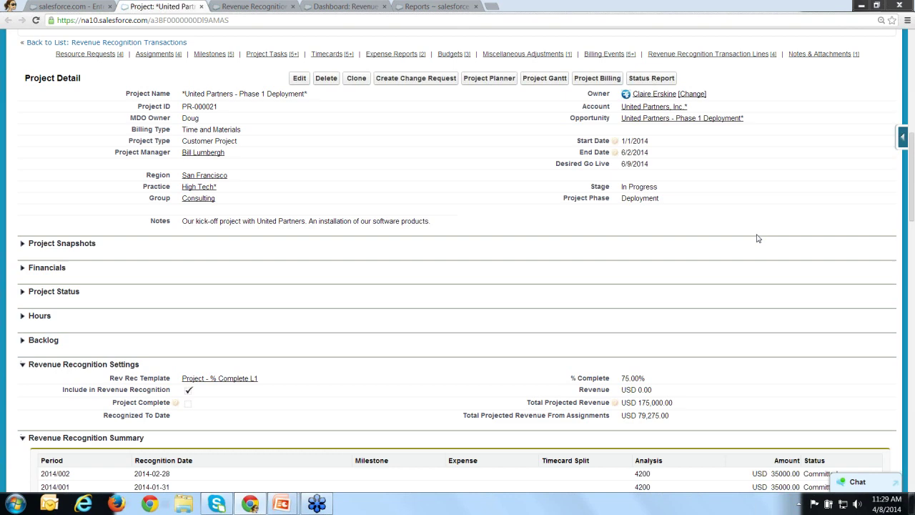
scroll(758, 238, "up", 9)
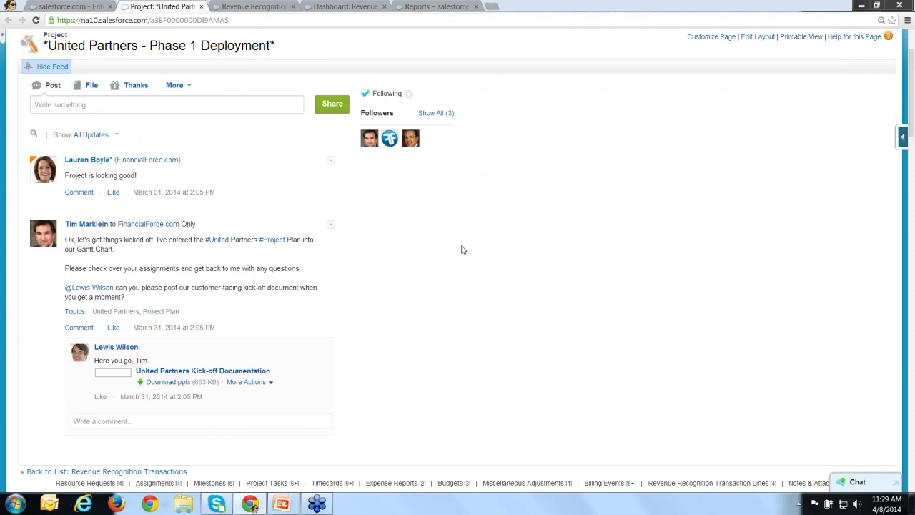
scroll(462, 250, "down", 2)
scroll(462, 249, "down", 6)
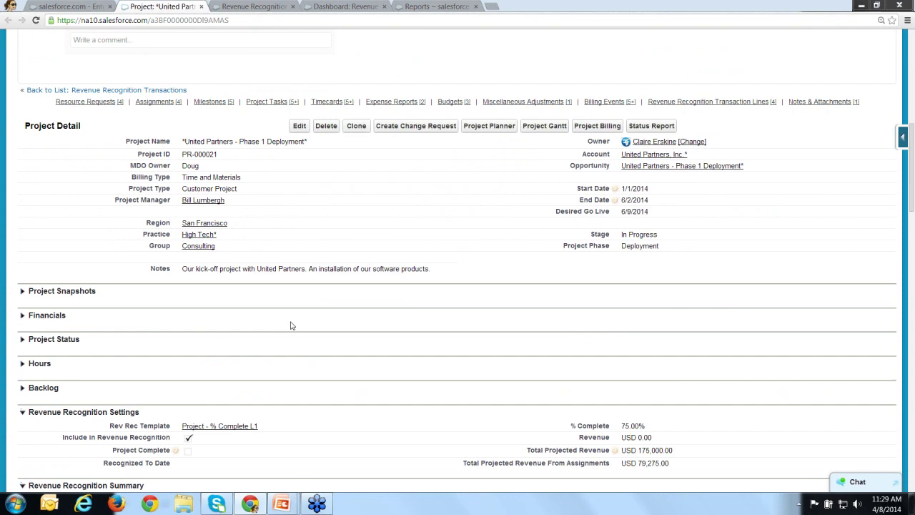
Step: Expand the project's Financials section, examine its billing, cost and margin fields, and collapse it again
scroll(290, 325, "down", 2)
scroll(45, 315, "down", 1)
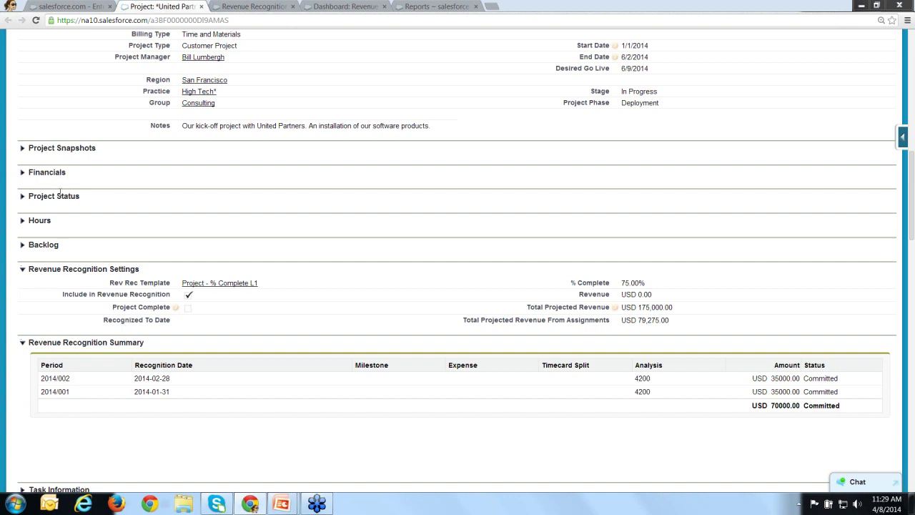
left_click(22, 175)
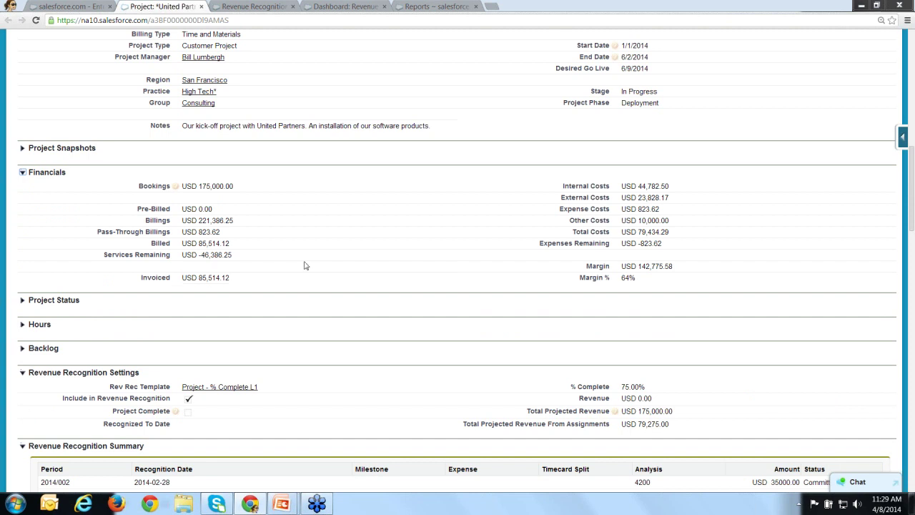
left_click(22, 175)
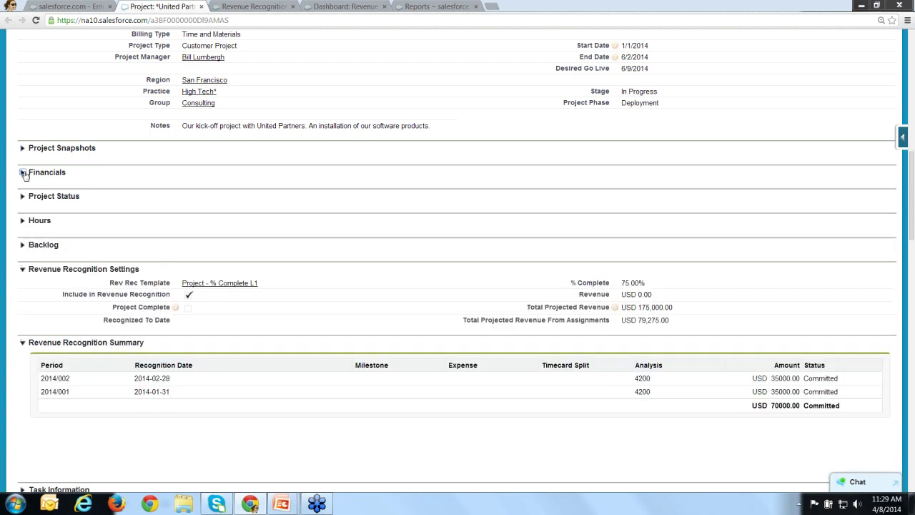
Step: Expand the Project Snapshots section, examine its charts and the revenue recognition sections below, and close the project's browser tab
left_click(22, 148)
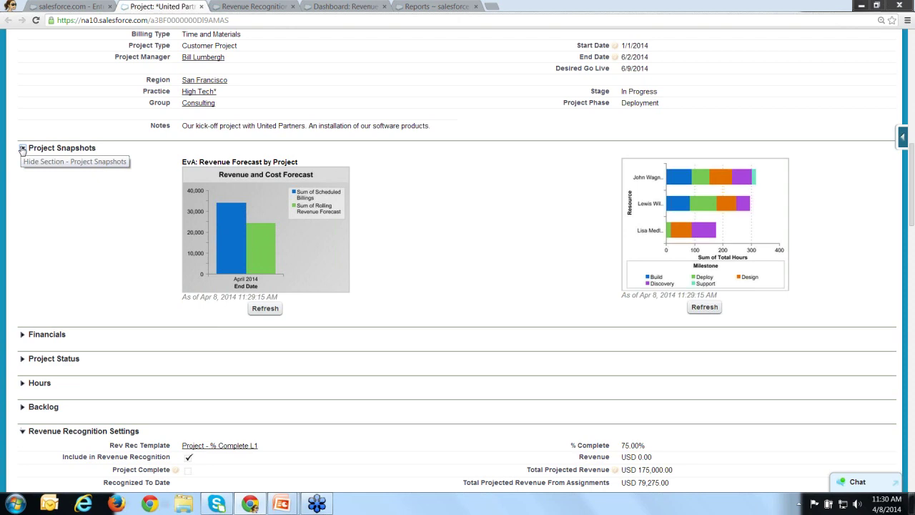
scroll(22, 149, "down", 3)
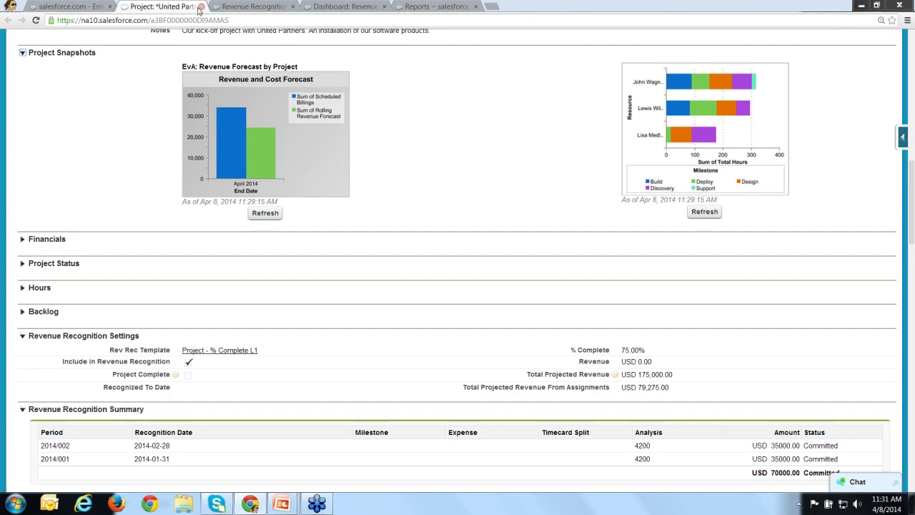
left_click(201, 7)
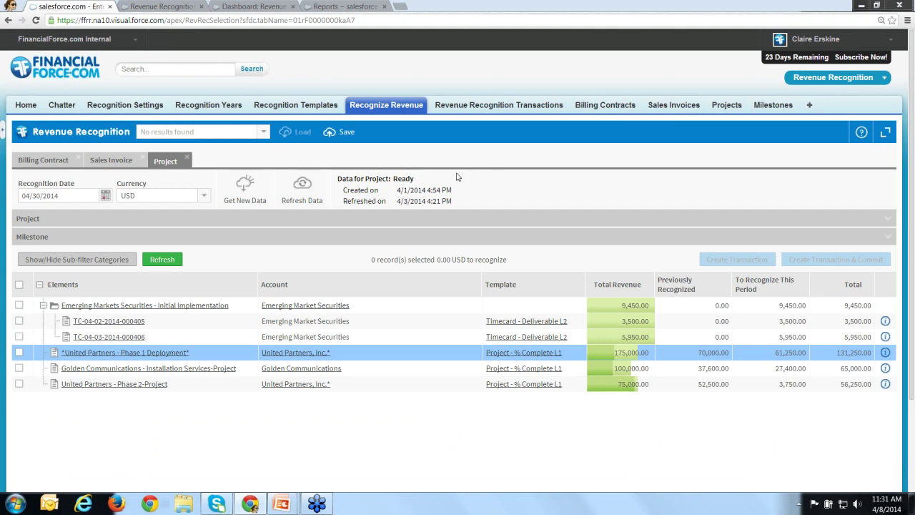
Step: Show the billing contract revenue data and open billing contract BC-000021 in a new browser tab
left_click(37, 160)
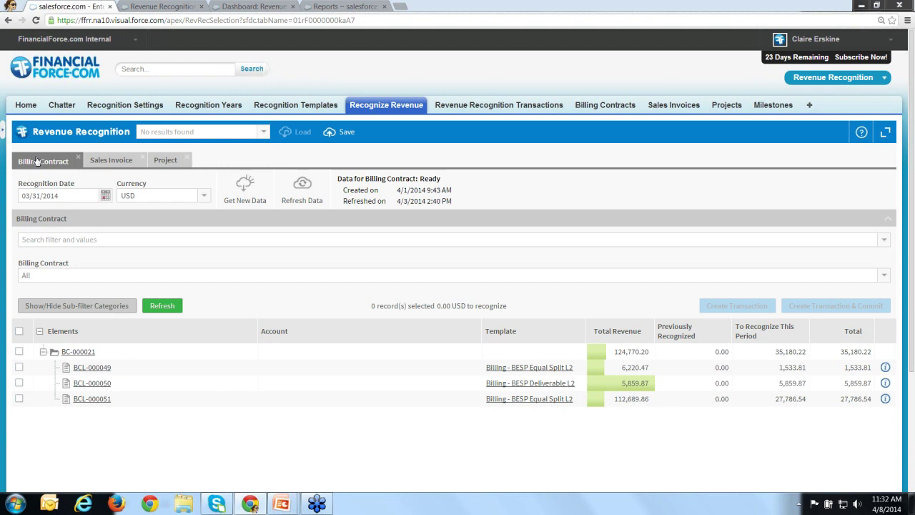
left_click(32, 351)
right_click(89, 352)
left_click(123, 357)
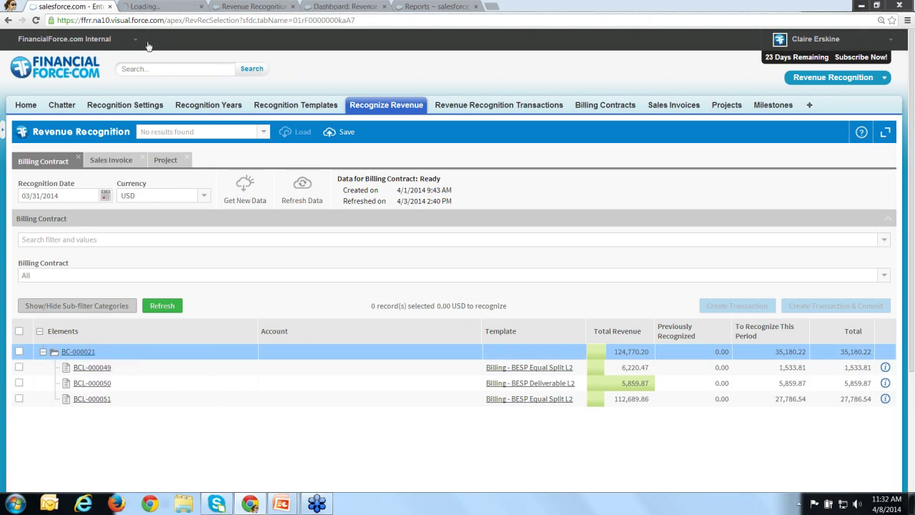
left_click(156, 6)
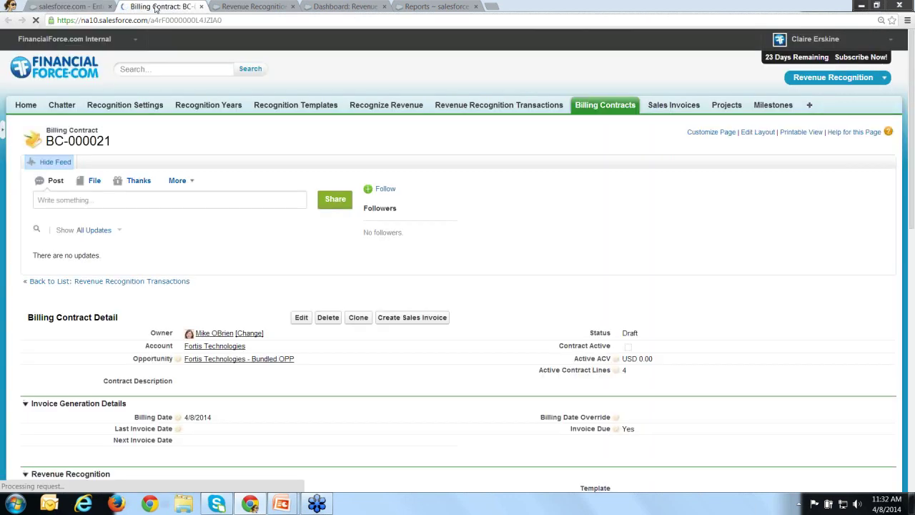
Step: Hide the Chatter feed on billing contract BC-000021 and preview its Billing Contract Line Items
left_click(44, 163)
mouse_move(131, 193)
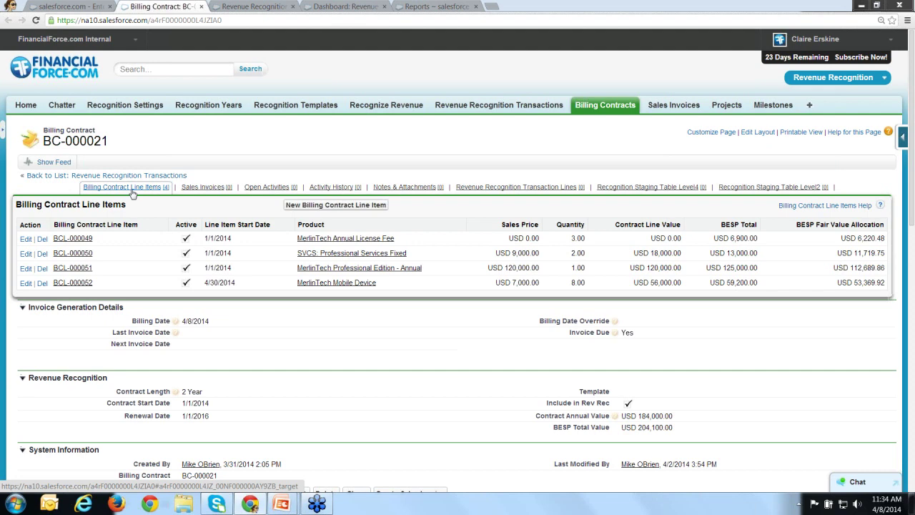
Step: Return to the Recognize Revenue page and preview the product and delivery details of the BC-000021 contract lines
left_click(72, 6)
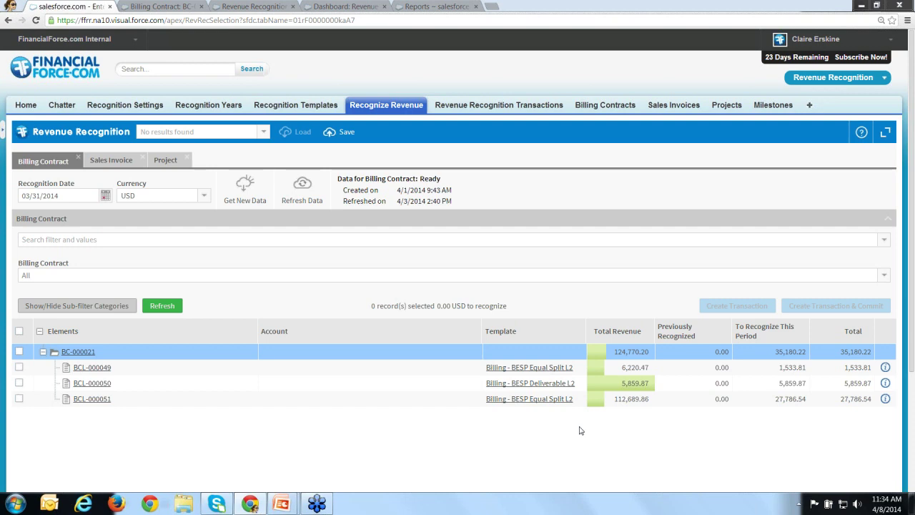
mouse_move(887, 386)
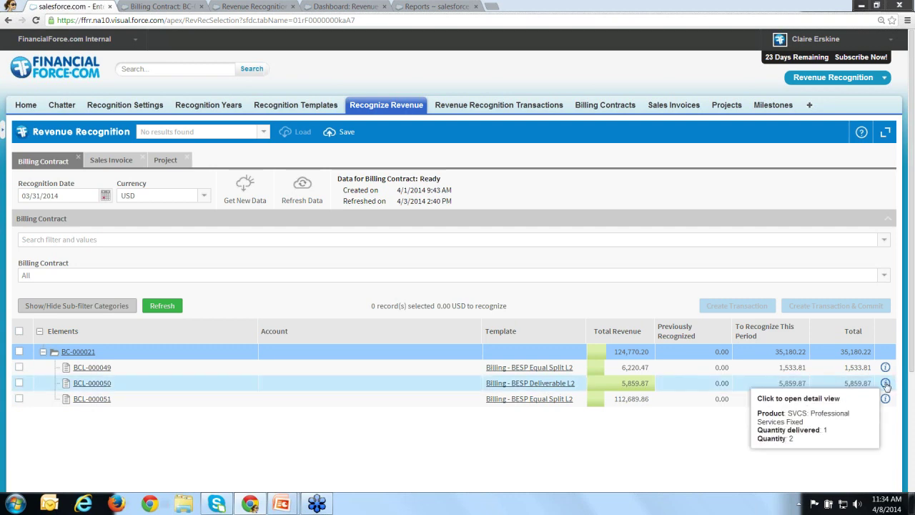
mouse_move(885, 369)
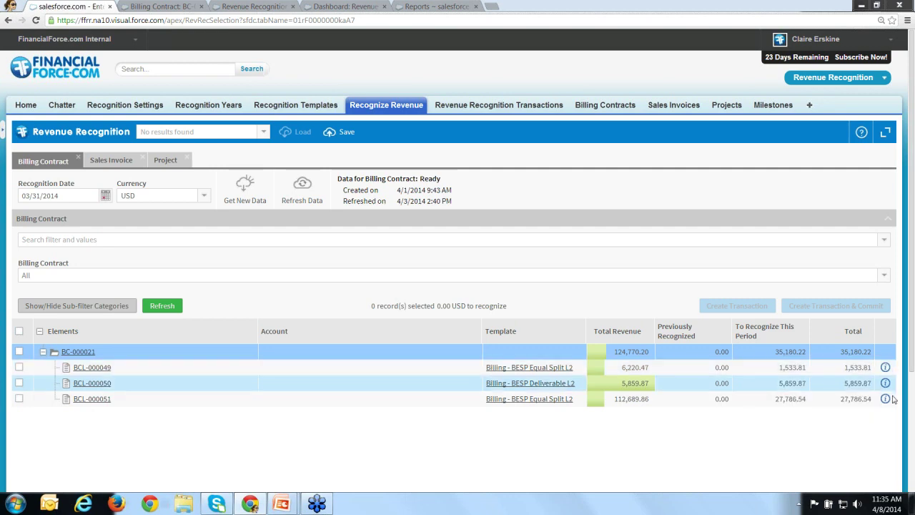
mouse_move(884, 402)
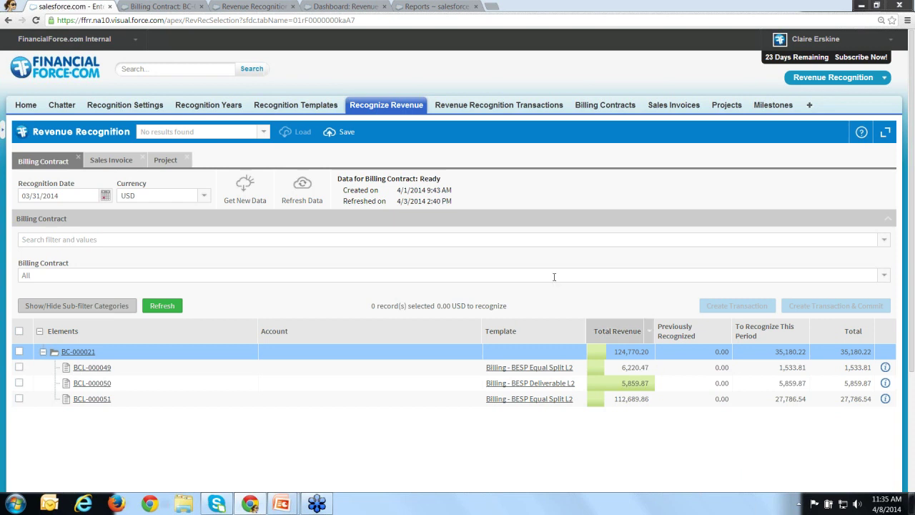
Step: Go back to the BC-000021 billing contract record and recheck its line items
left_click(174, 8)
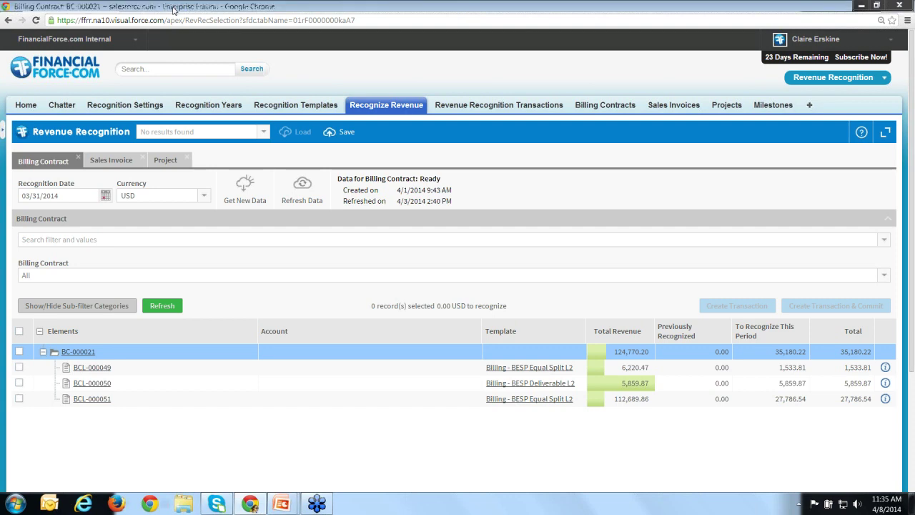
mouse_move(160, 189)
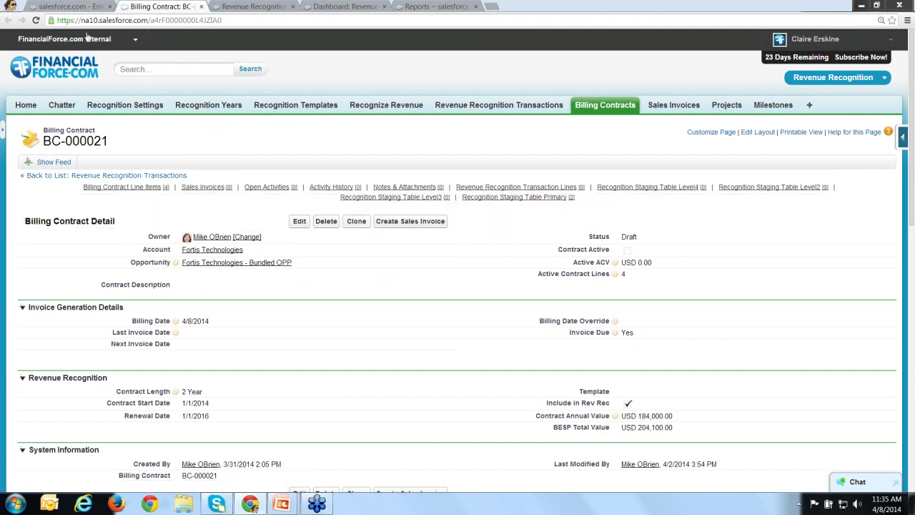
Step: Return to the Recognize Revenue page and select all billing contract lines for recognition
left_click(79, 9)
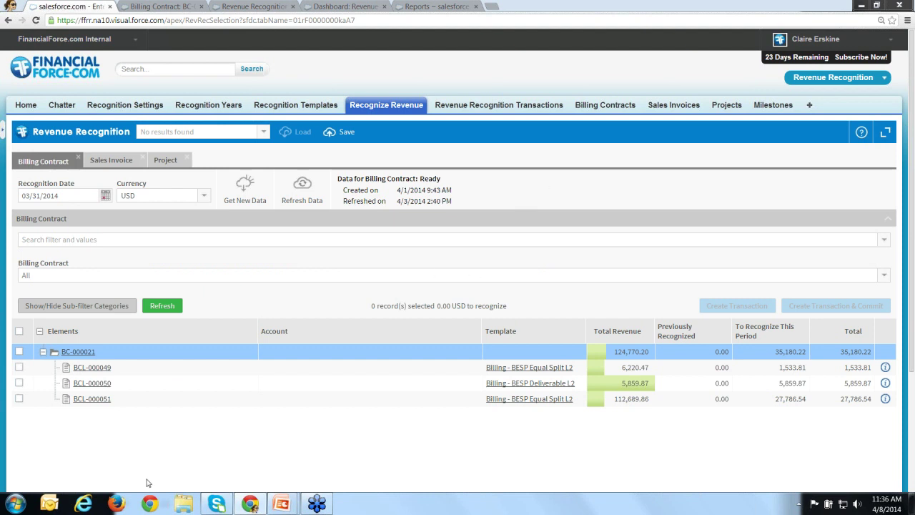
left_click(20, 332)
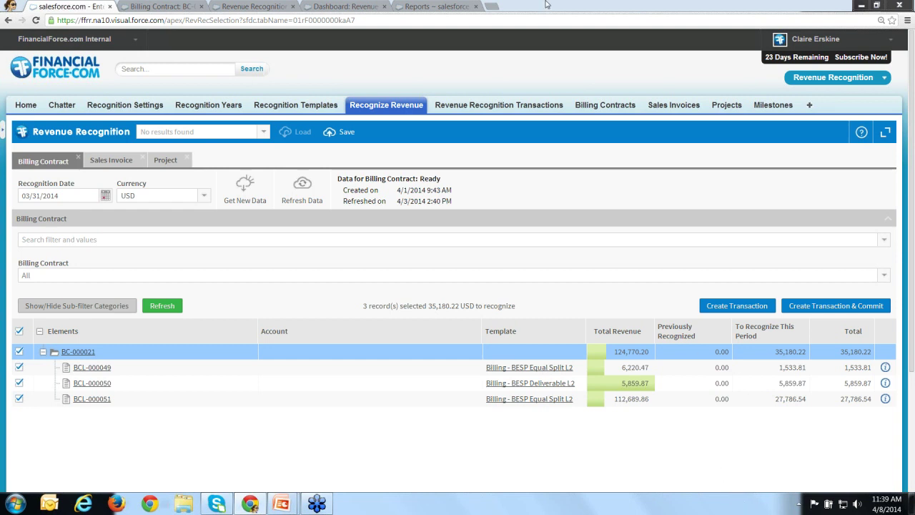
Step: Examine the Revenue Recognition Snapshot dashboard and the Managed Revenue Recognition Reports folder, and return to the dashboard
left_click(320, 6)
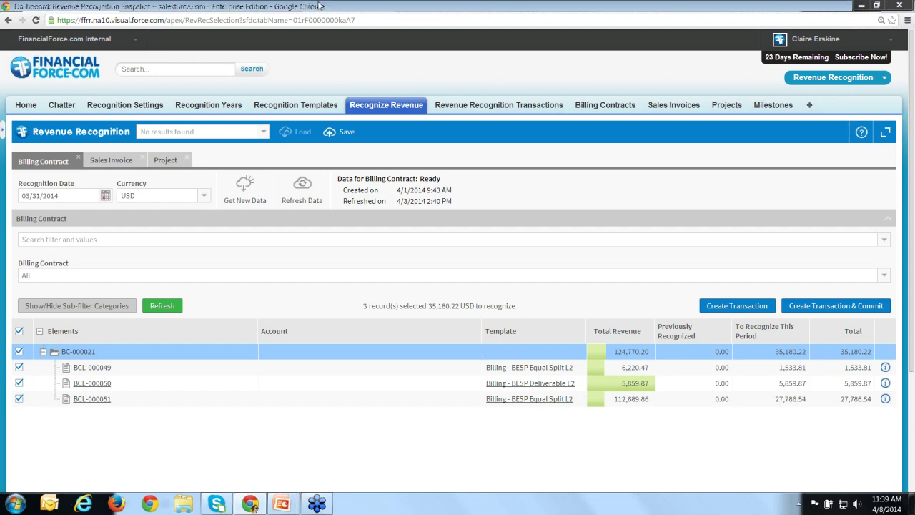
scroll(857, 351, "down", 1)
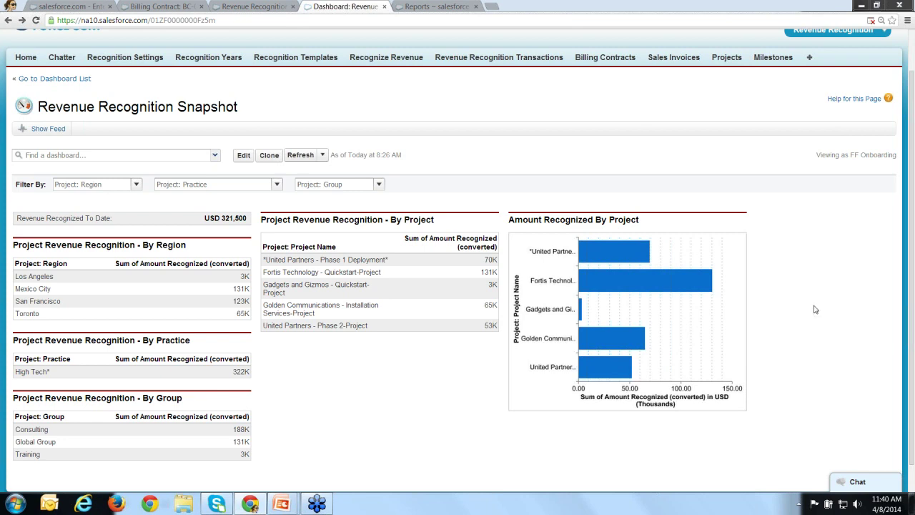
left_click(420, 7)
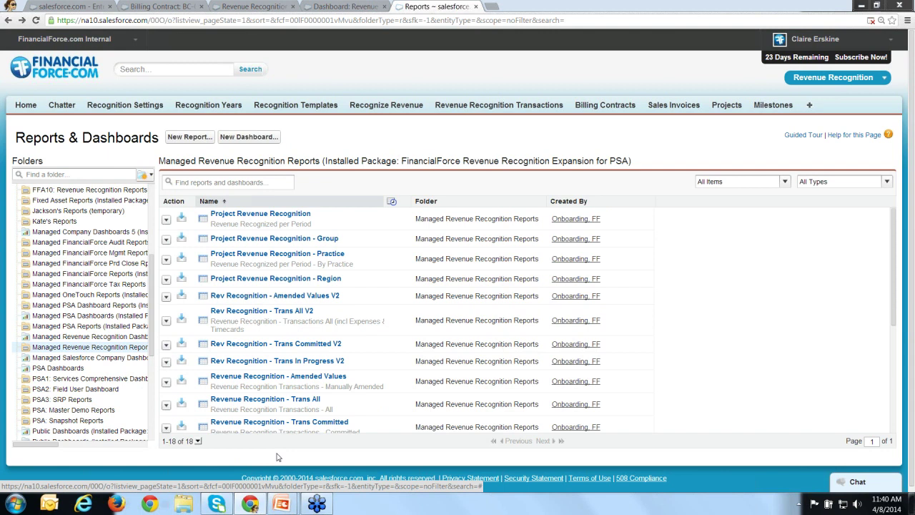
left_click(352, 7)
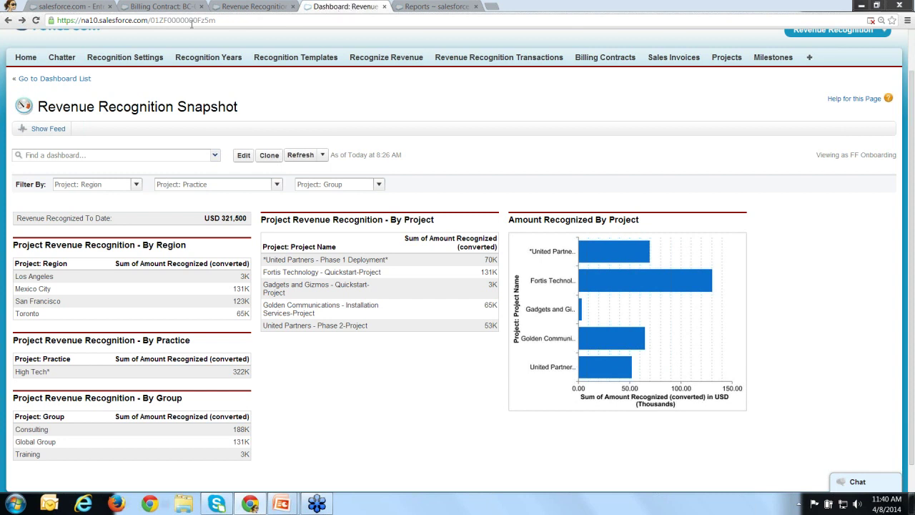
Step: Open transaction RT-0016 from the list of all revenue recognition transactions and examine its details, lines and history
left_click(85, 6)
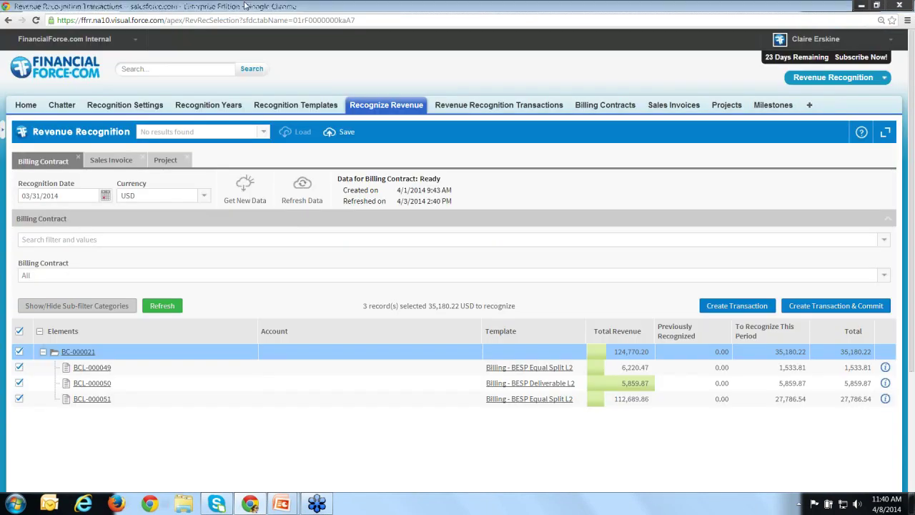
left_click(245, 6)
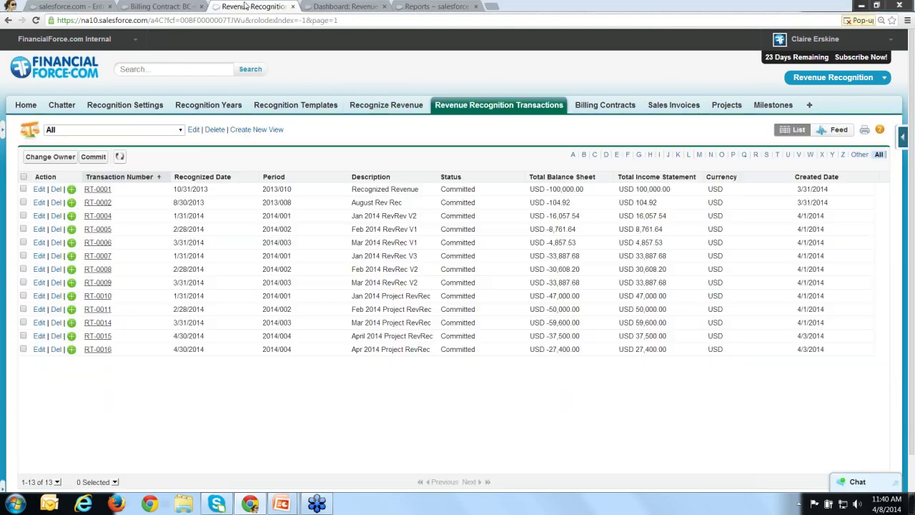
left_click(101, 350)
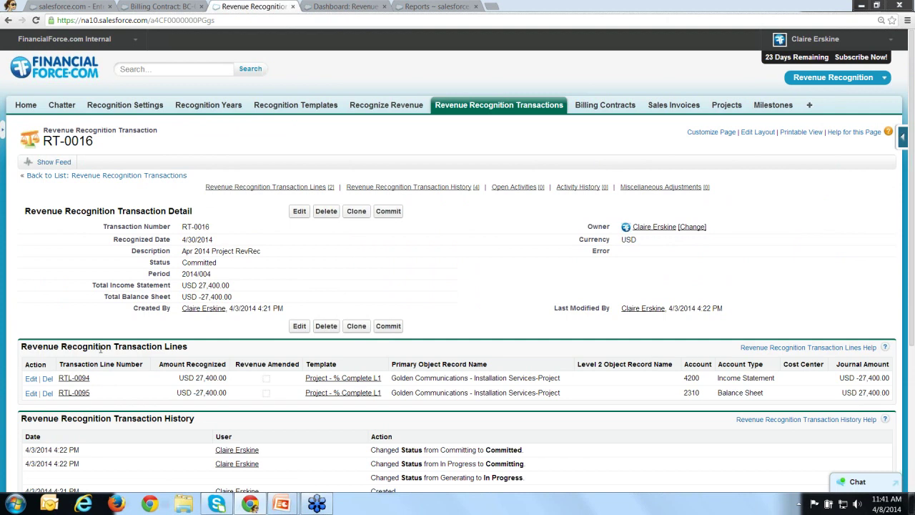
Step: Return to the Recognize Revenue page and preview the open PowerPoint windows
left_click(63, 8)
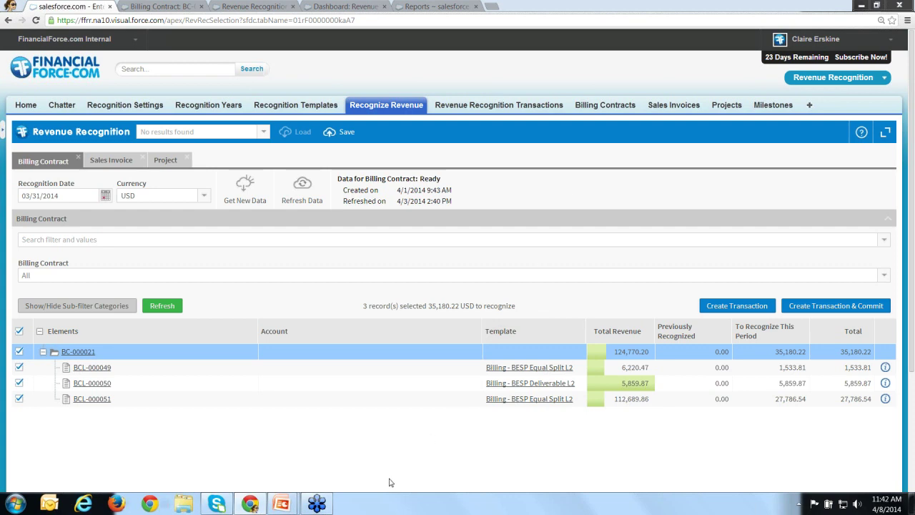
mouse_move(288, 505)
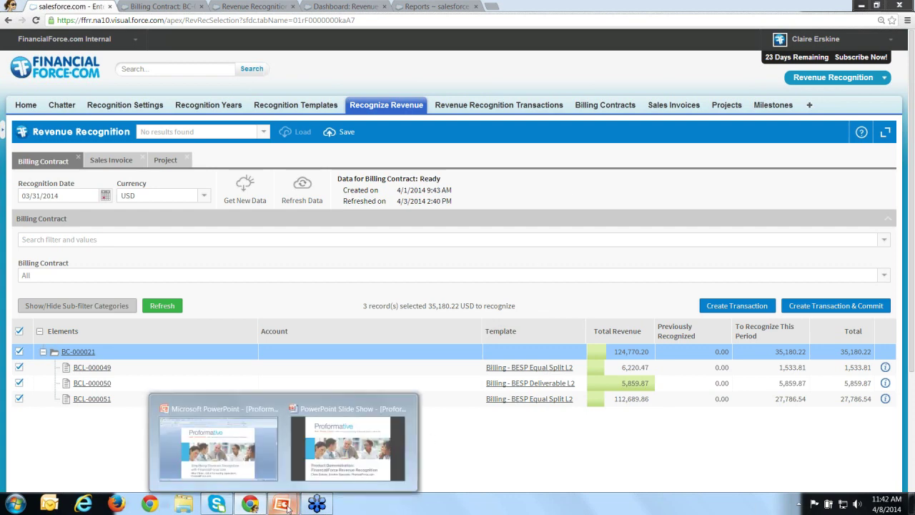